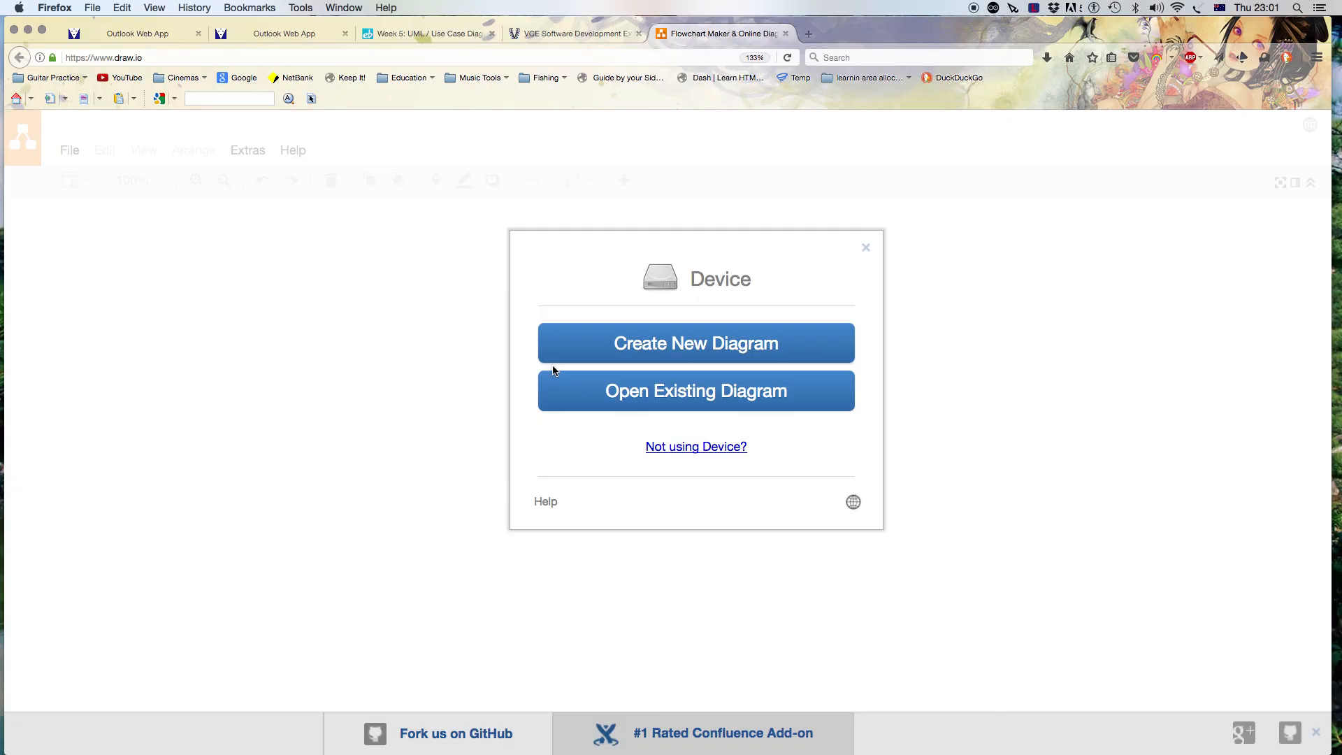
Create a new diagram stored on the device under the default file name, keeping a blank page
left_click(635, 354)
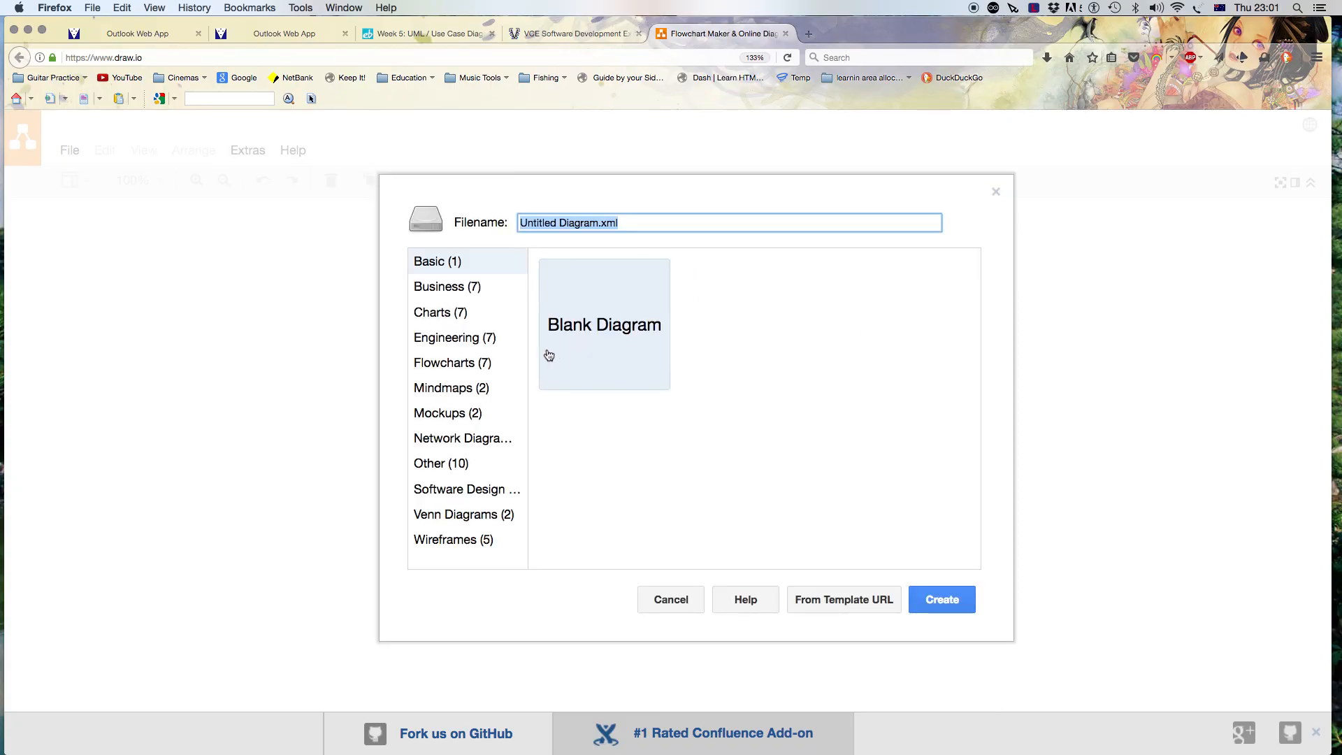
left_click(426, 365)
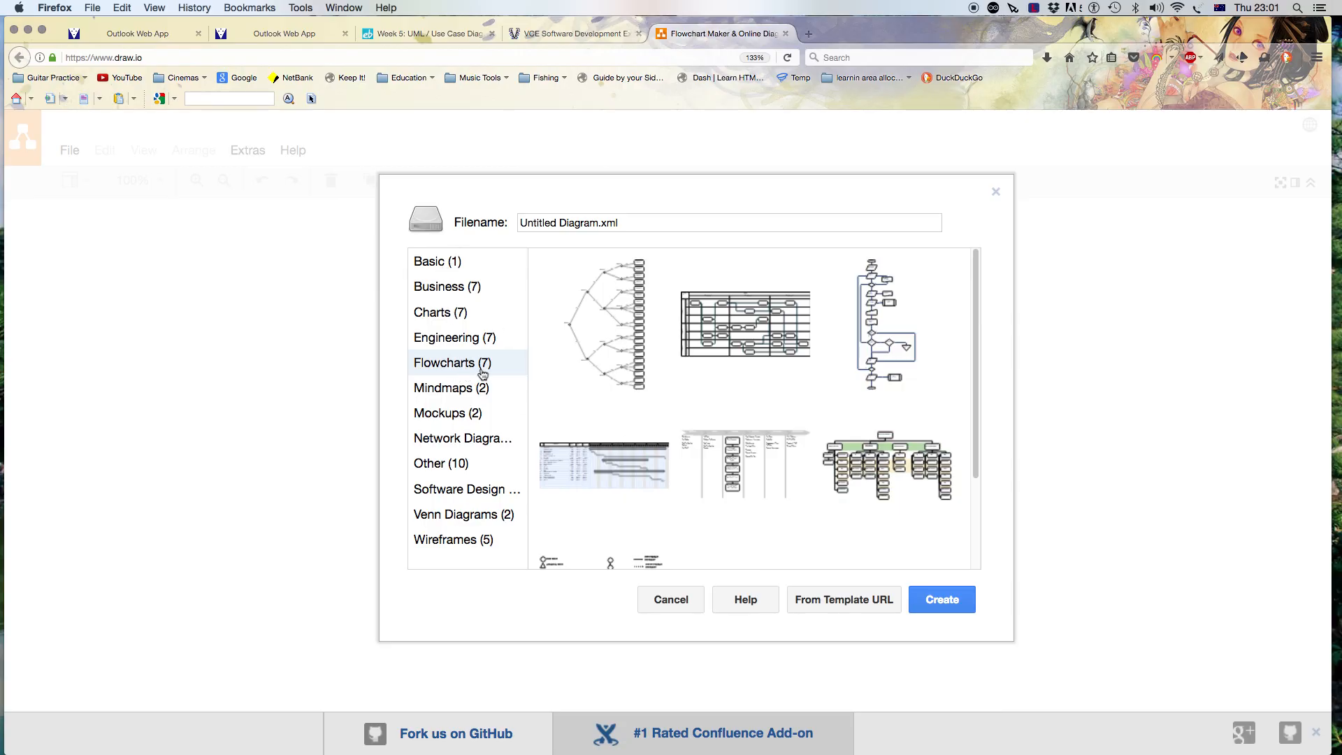
left_click(932, 599)
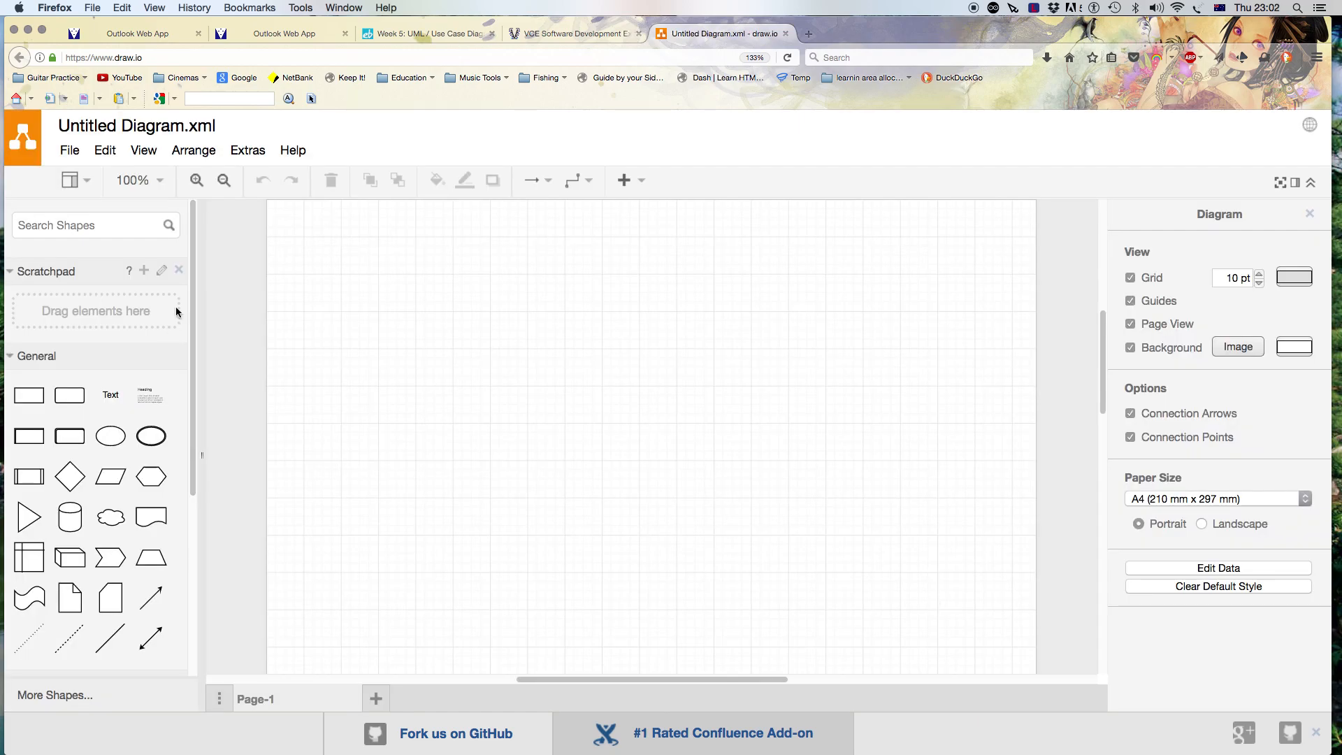
Expand the UML shape library and bring its actor and use case shapes into view
left_click_drag(196, 319, 165, 590)
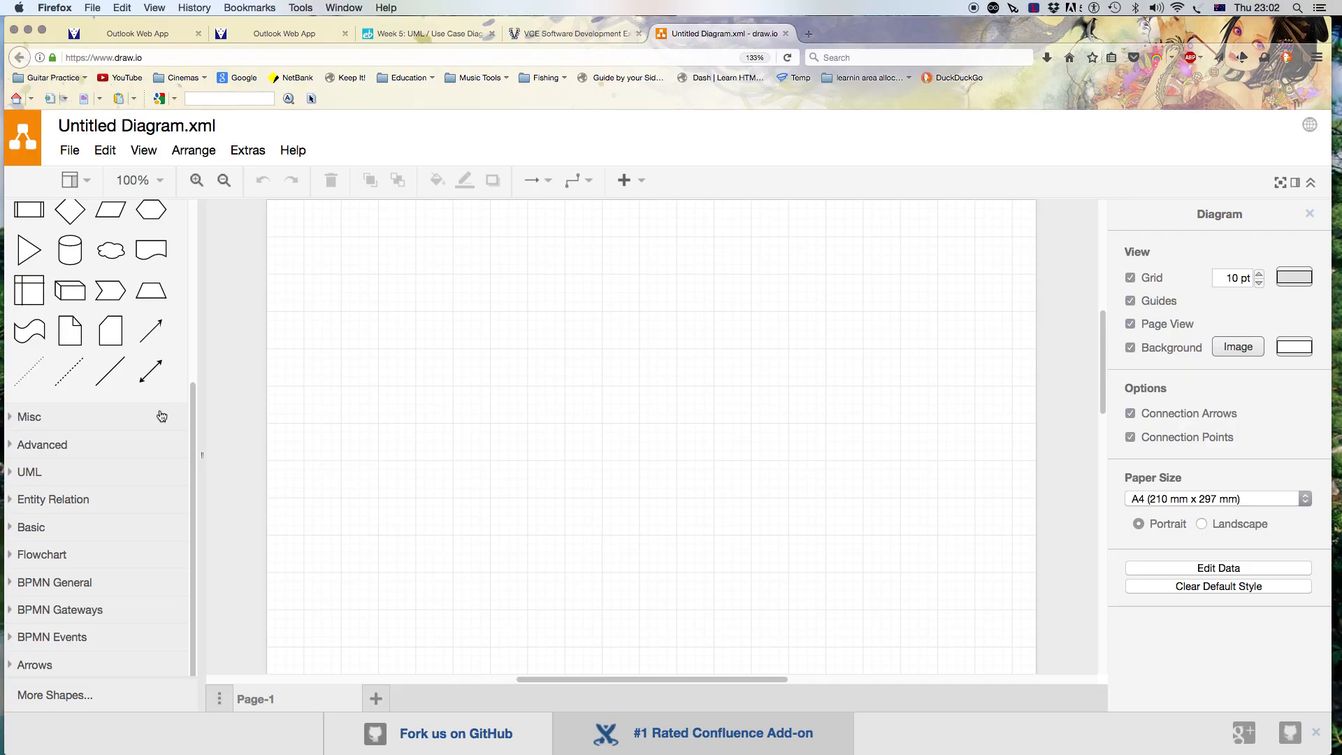
left_click(191, 418)
left_click_drag(192, 419, 188, 467)
left_click(96, 479)
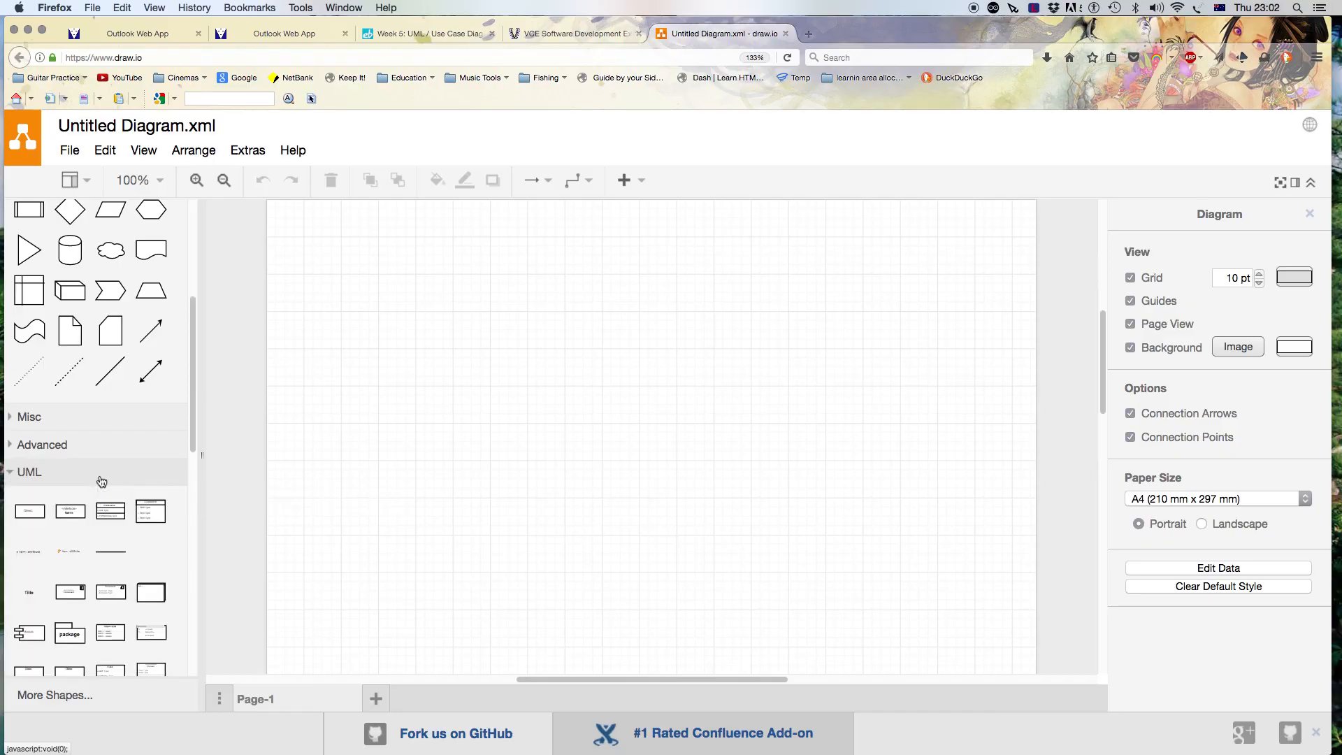
scroll(102, 481, "down", 5)
scroll(142, 467, "up", 1)
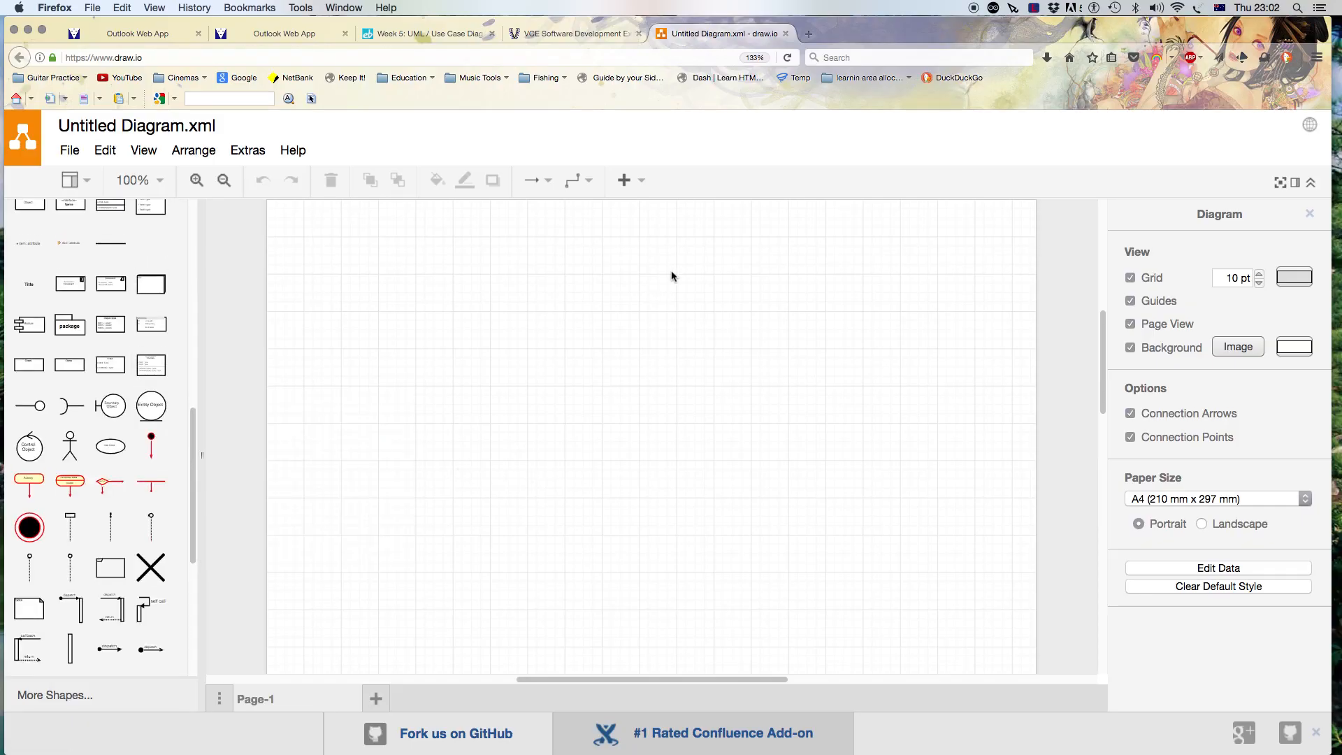
Place a UML actor on the left part of the page and label it "Customer"
left_click(70, 451)
left_click_drag(70, 453, 396, 331)
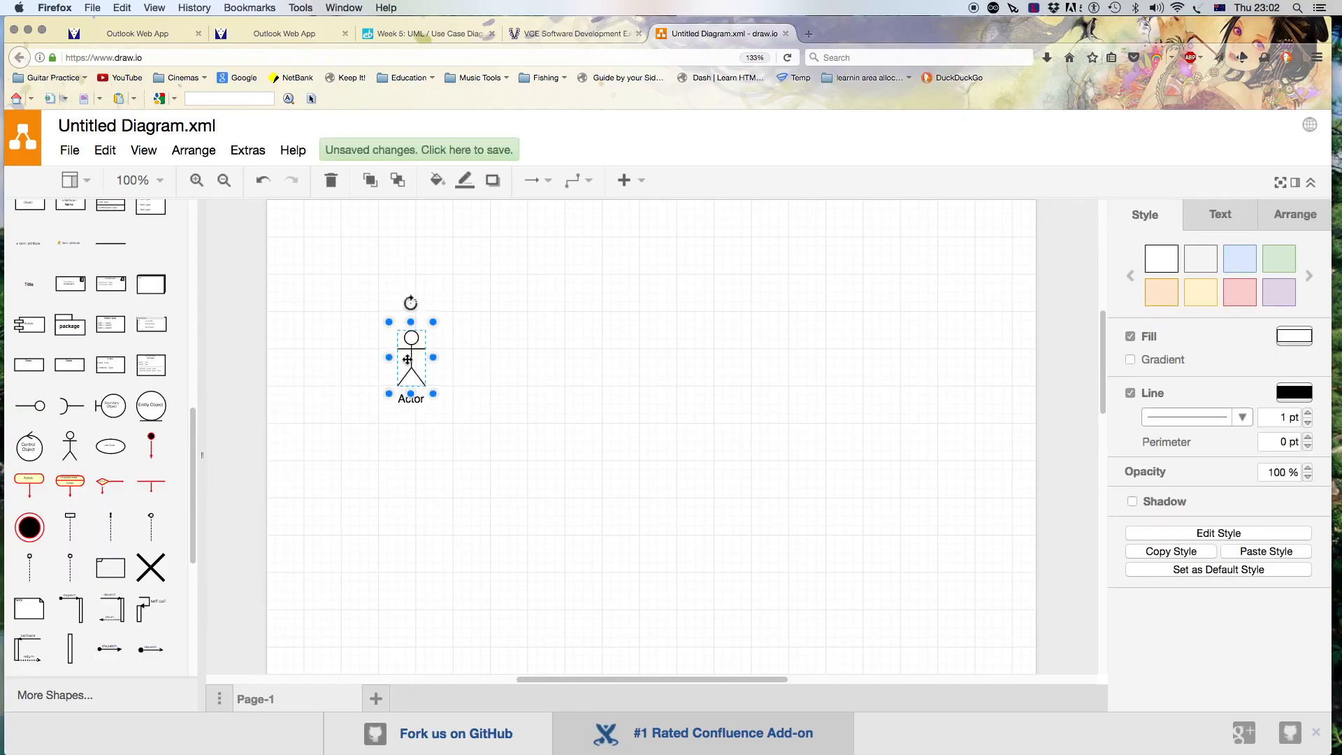
double_click(414, 358)
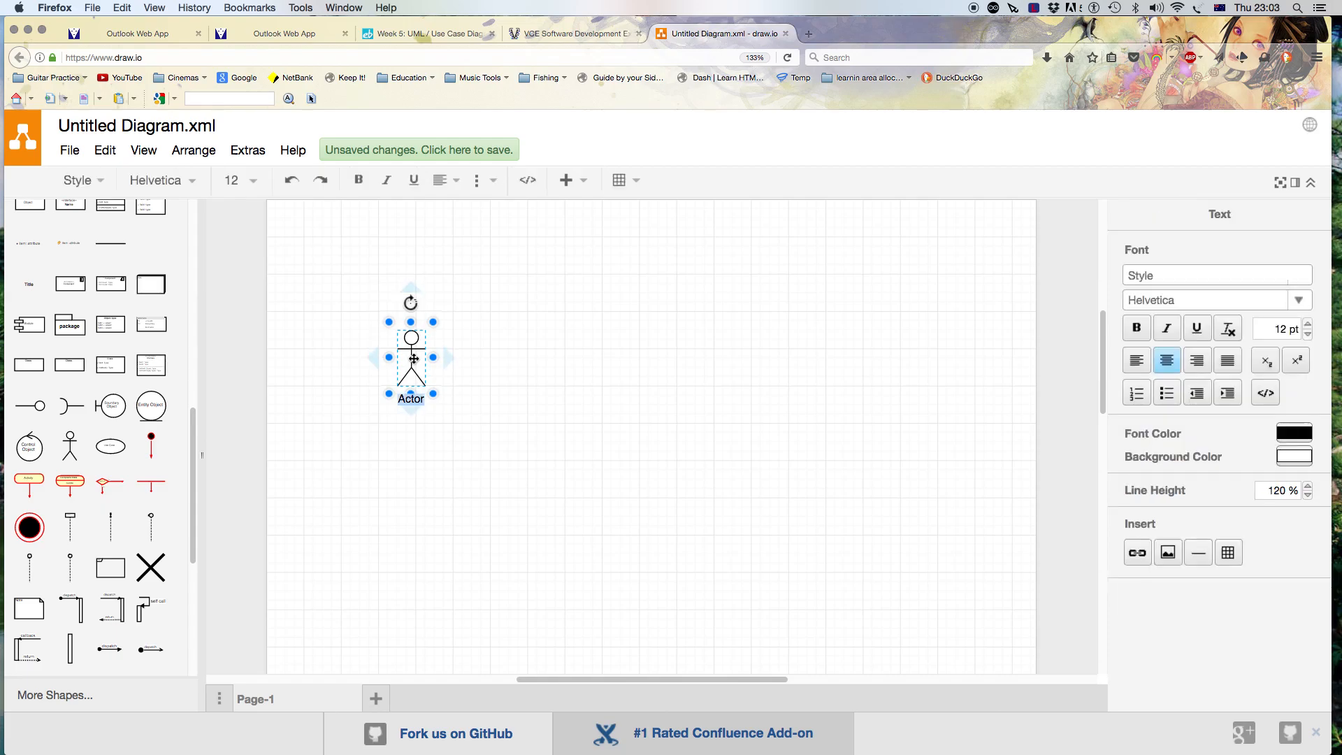
type("Customer")
left_click(481, 349)
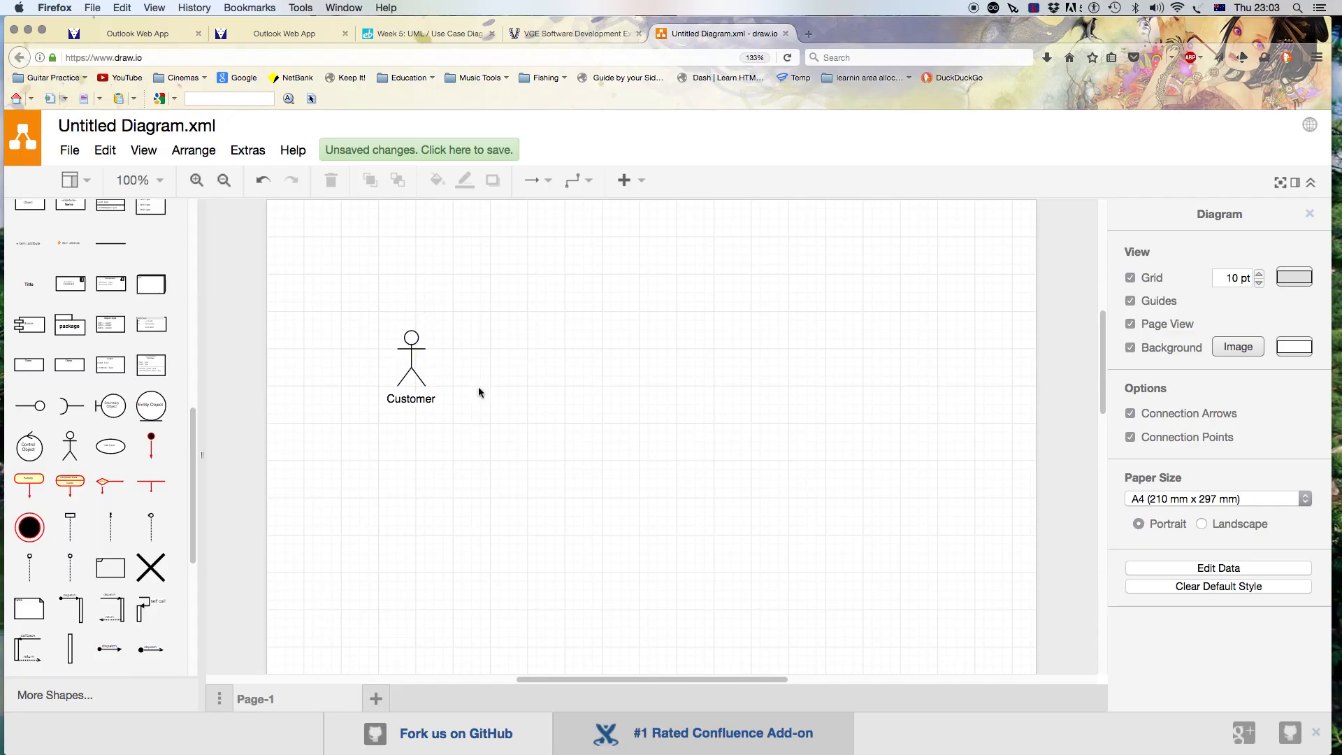
Add a UML use case ellipse up and to the right of the Customer actor, labelled "Order Kebab"
mouse_move(113, 451)
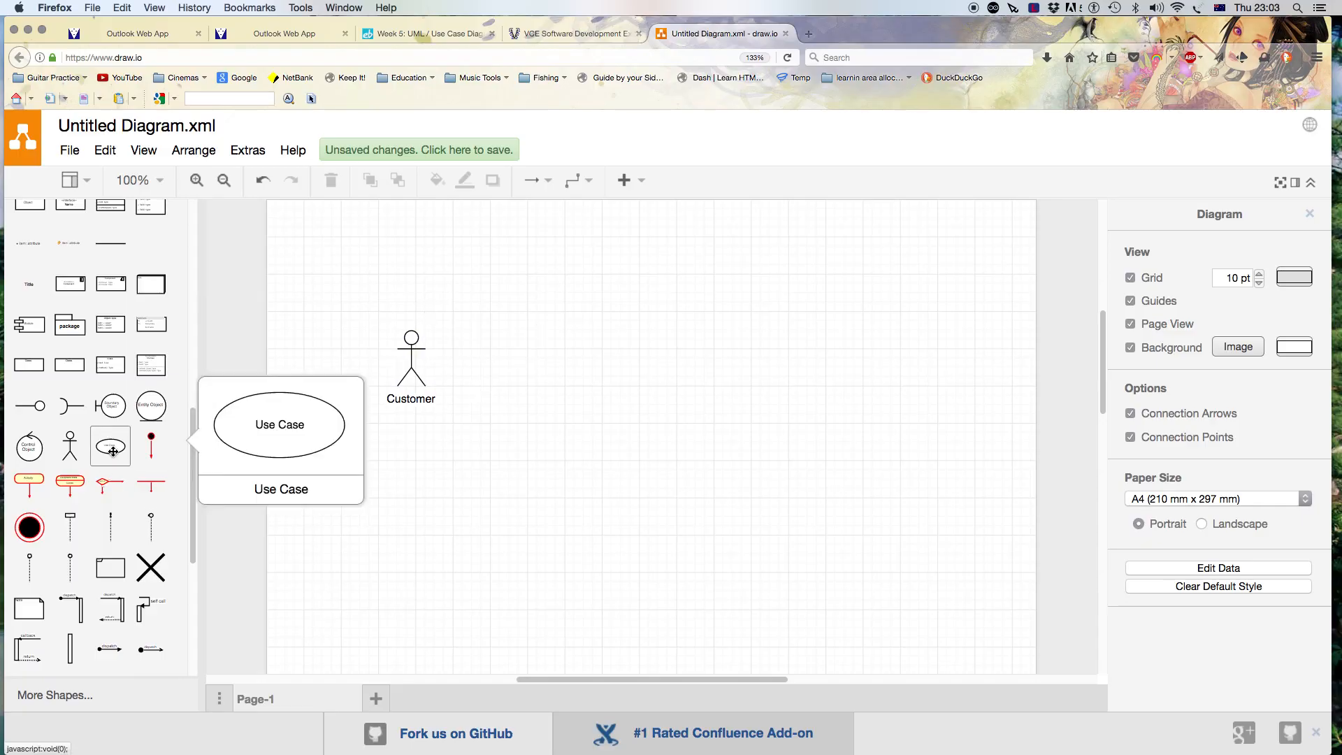
left_click_drag(113, 451, 551, 273)
double_click(620, 298)
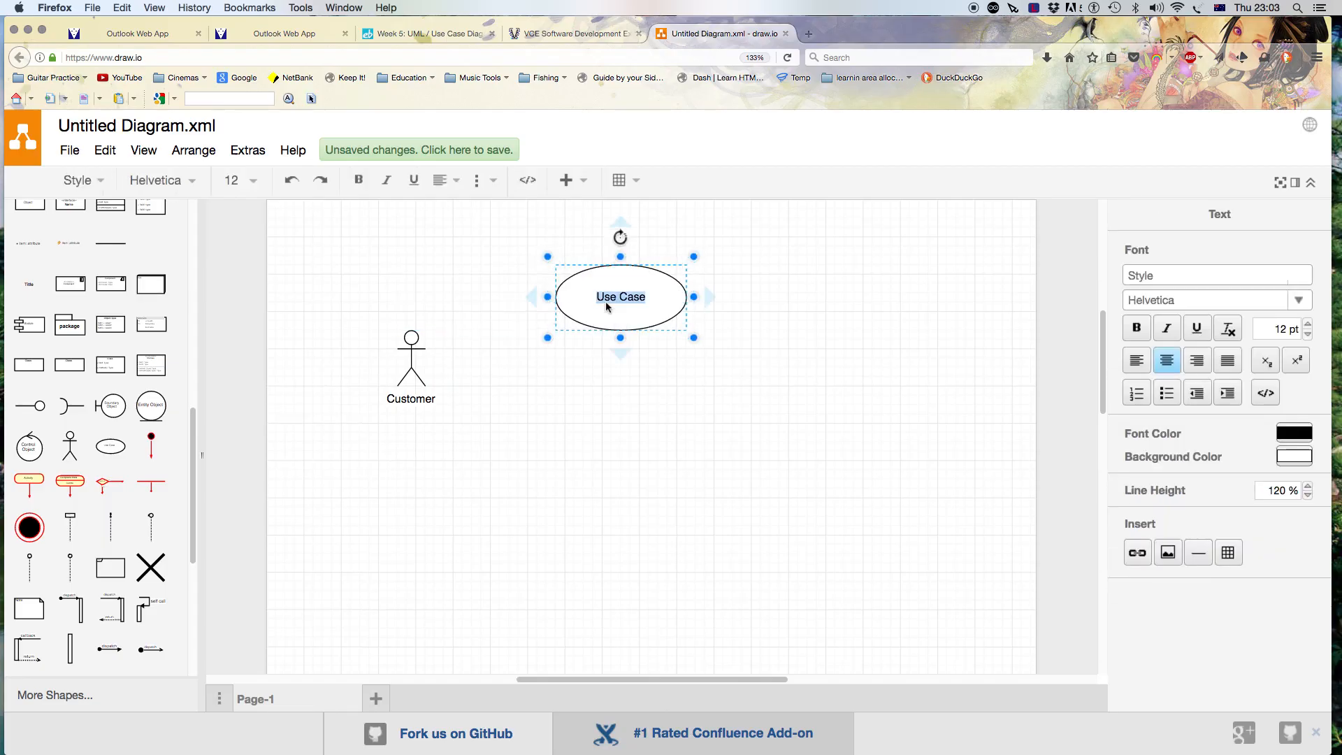
type("Order Kebab")
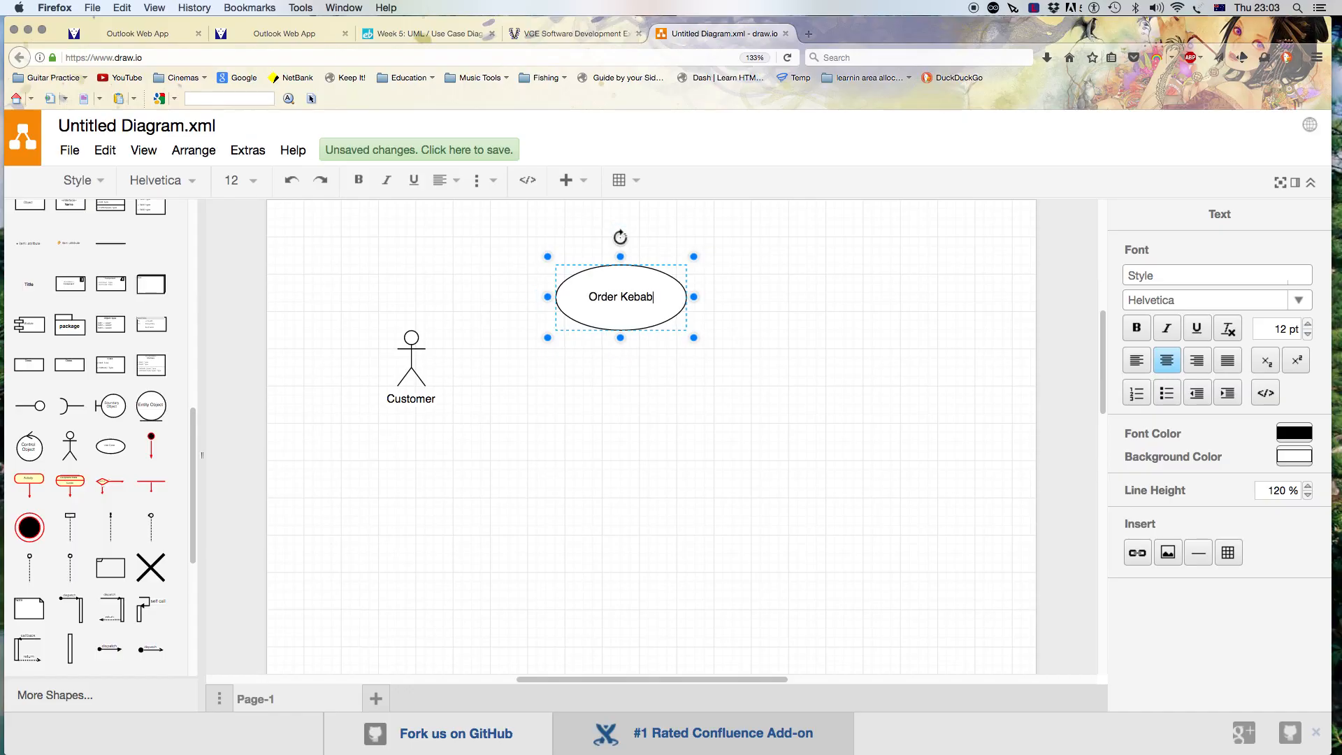
Shift the Order Kebab use case slightly left and raise the Customer actor beside it
left_click_drag(598, 312, 569, 309)
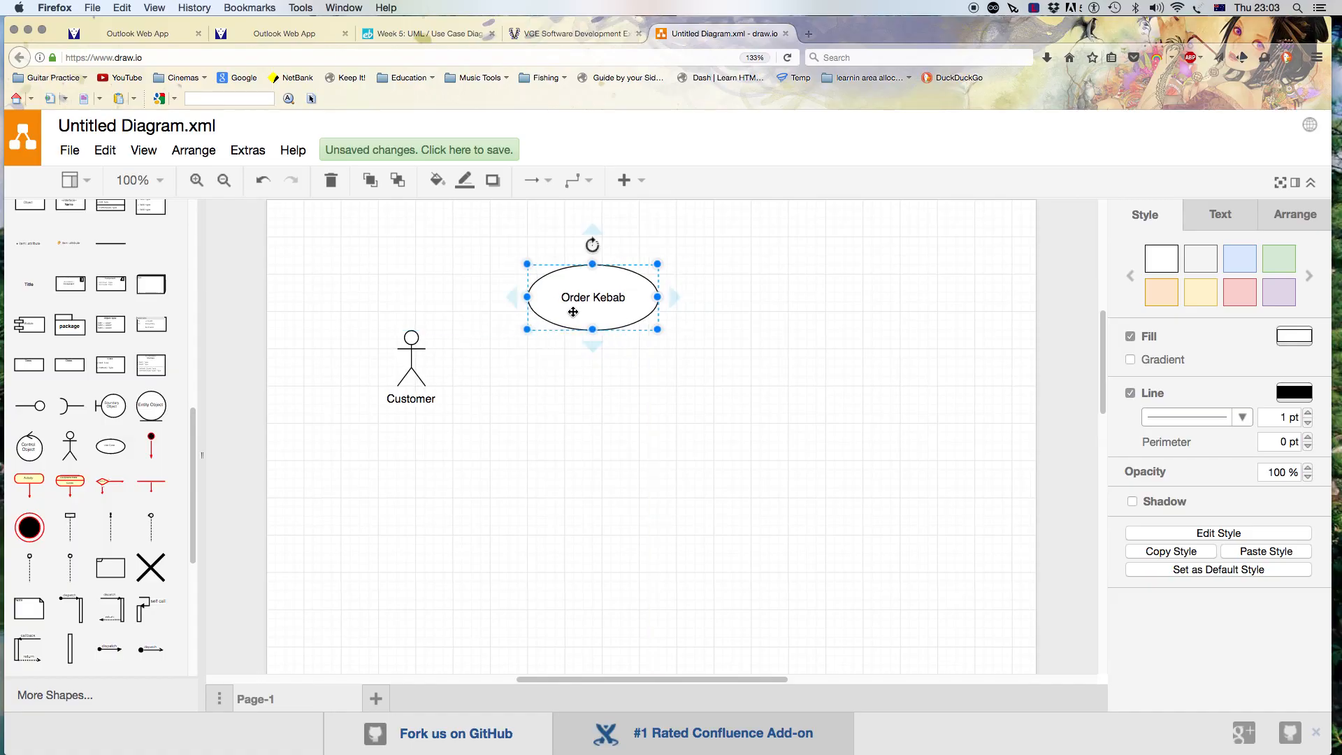
left_click(701, 275)
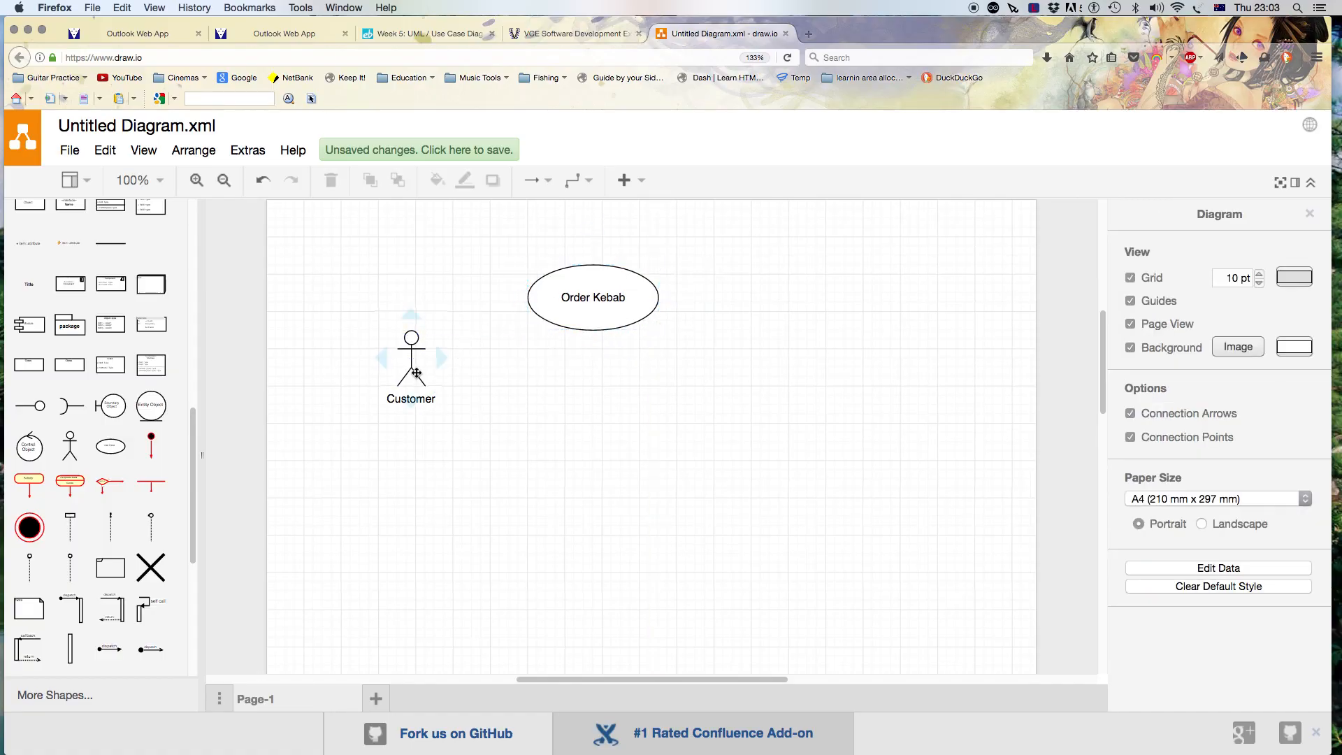
left_click_drag(412, 365, 426, 318)
left_click(588, 353)
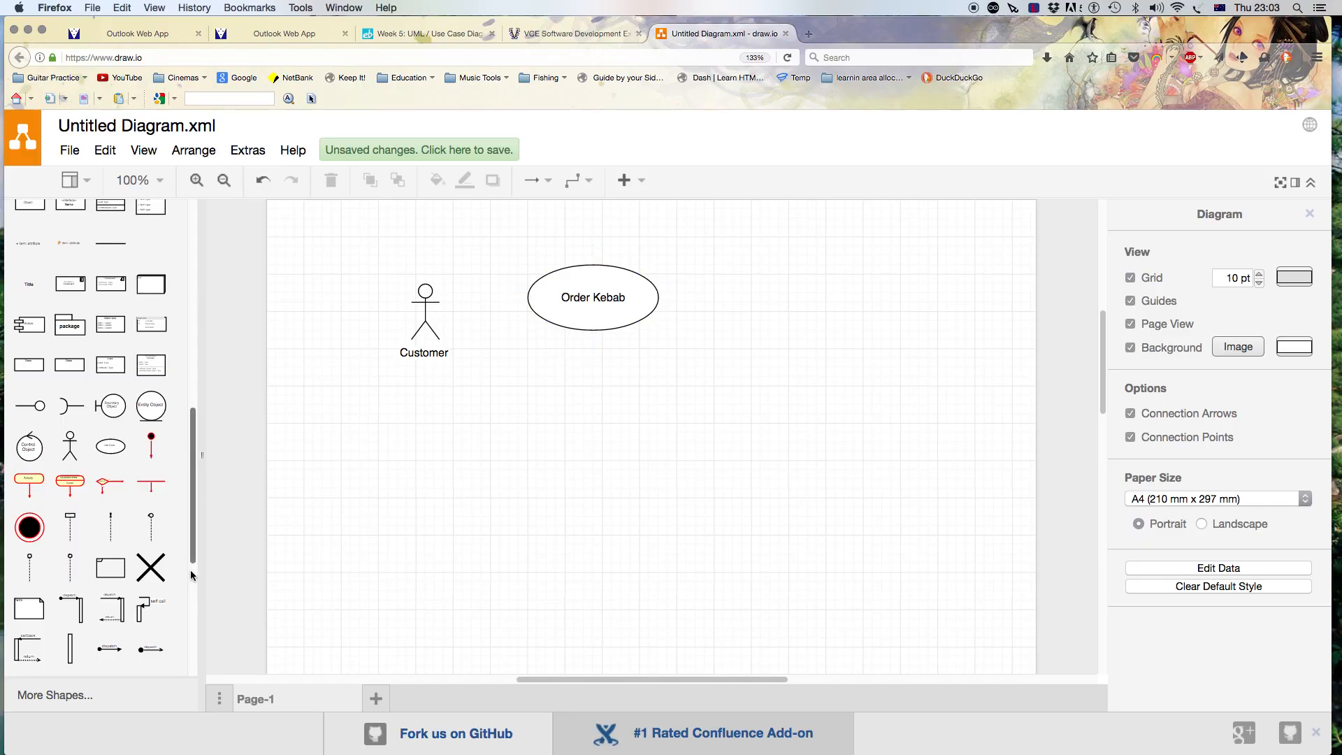
Place a second UML actor to the right of the Order Kebab use case and label it "Cook"
left_click_drag(73, 449, 778, 301)
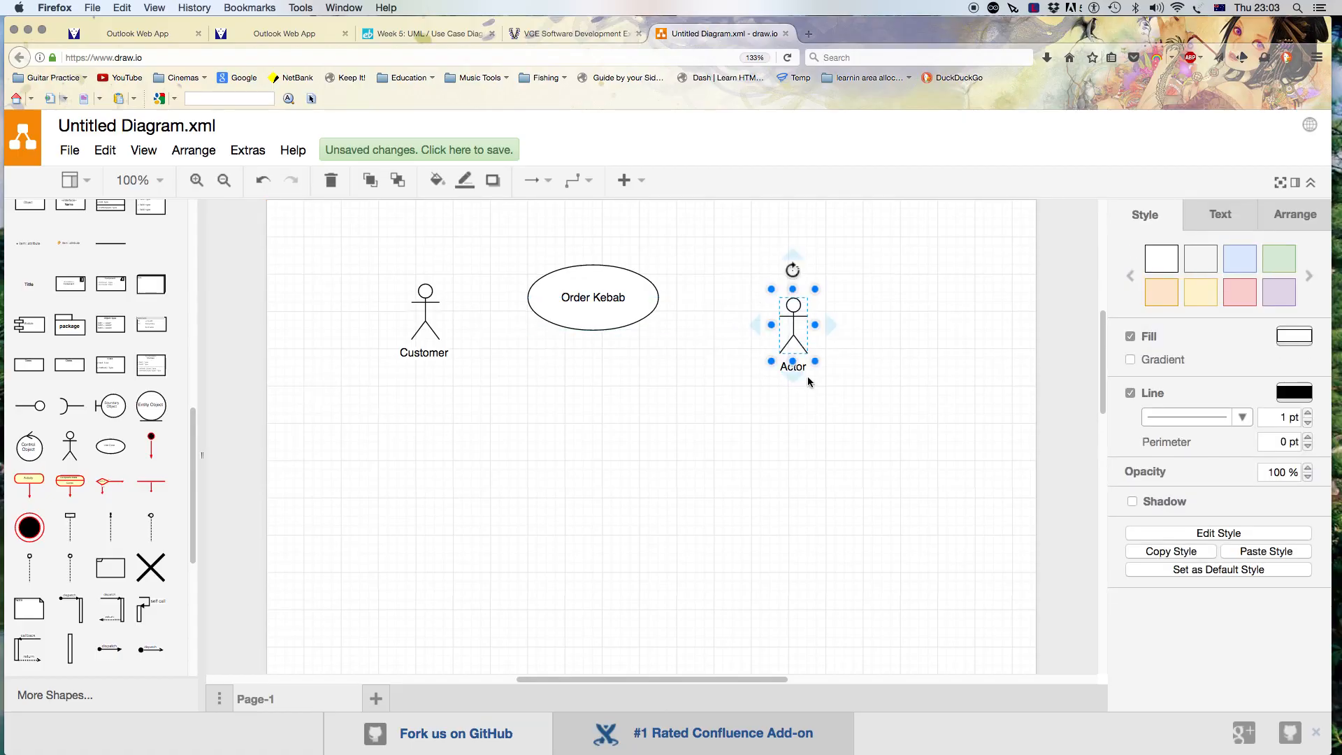
left_click(858, 321)
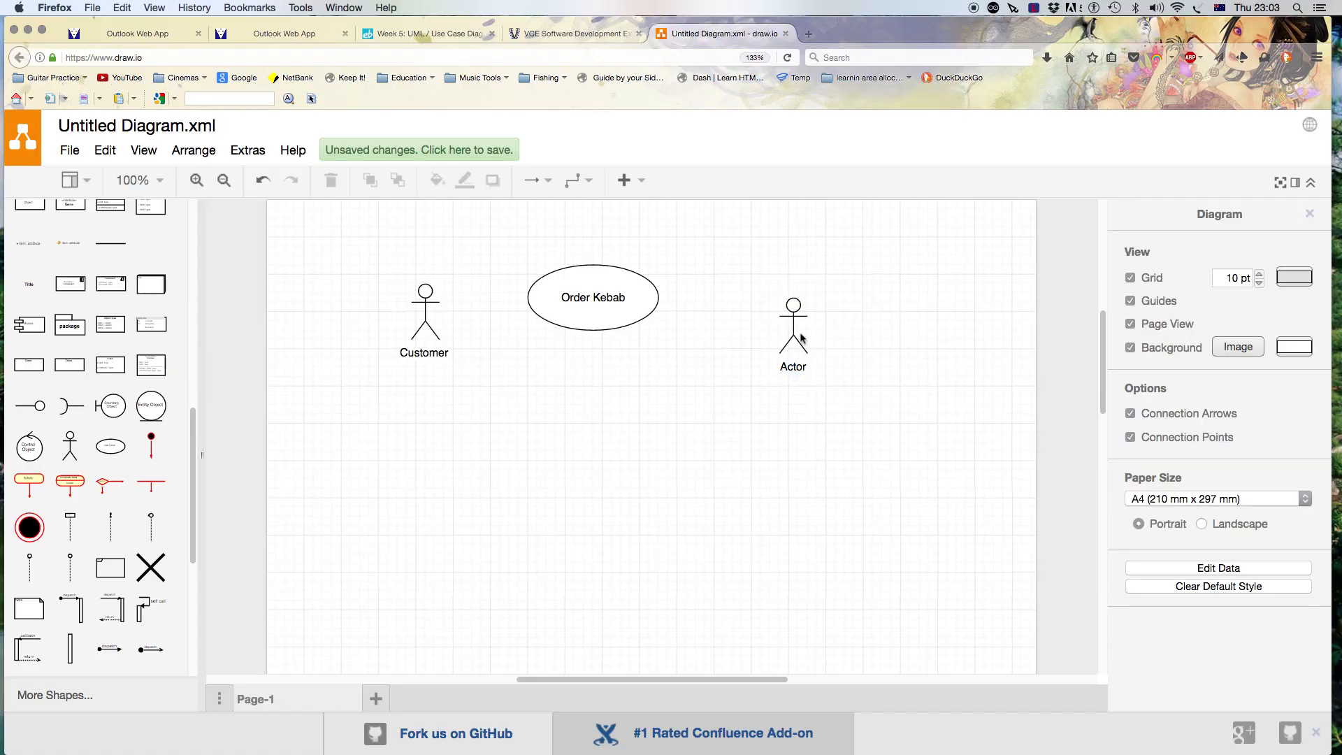
left_click(800, 343)
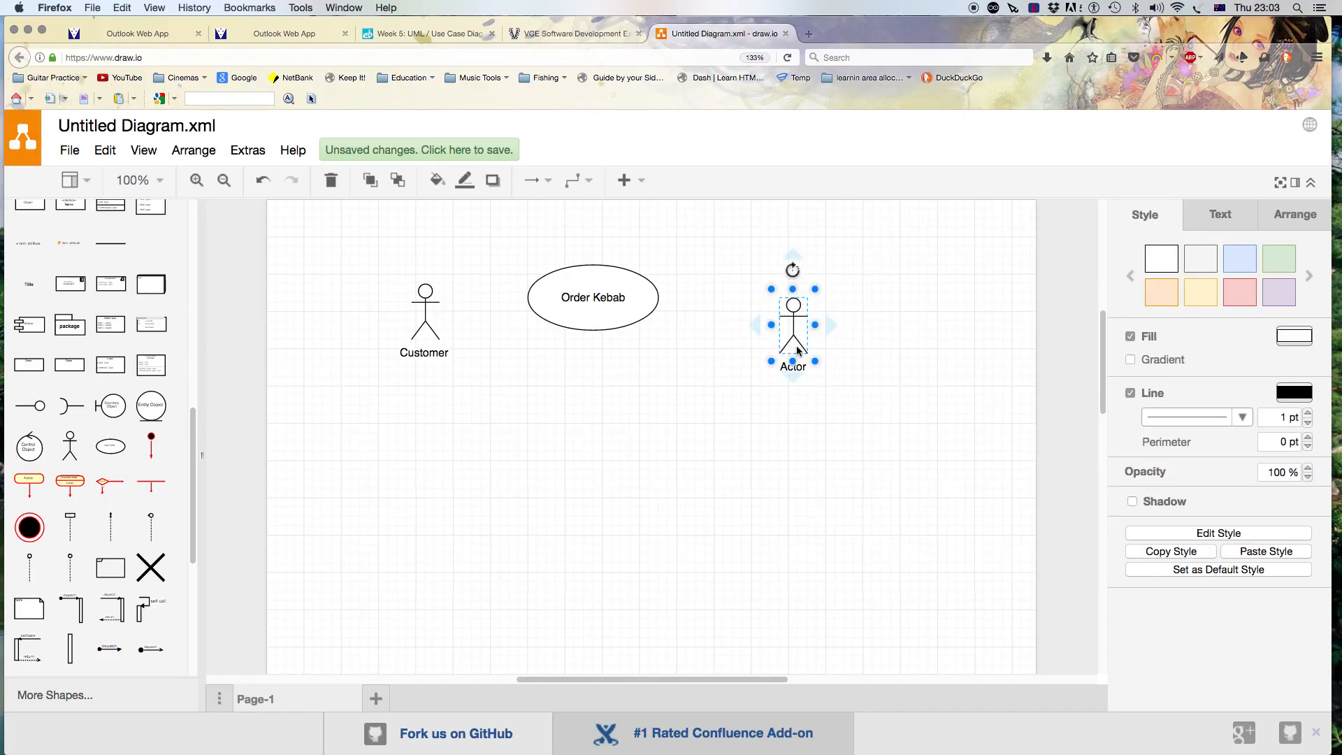
double_click(786, 367)
type("Cook")
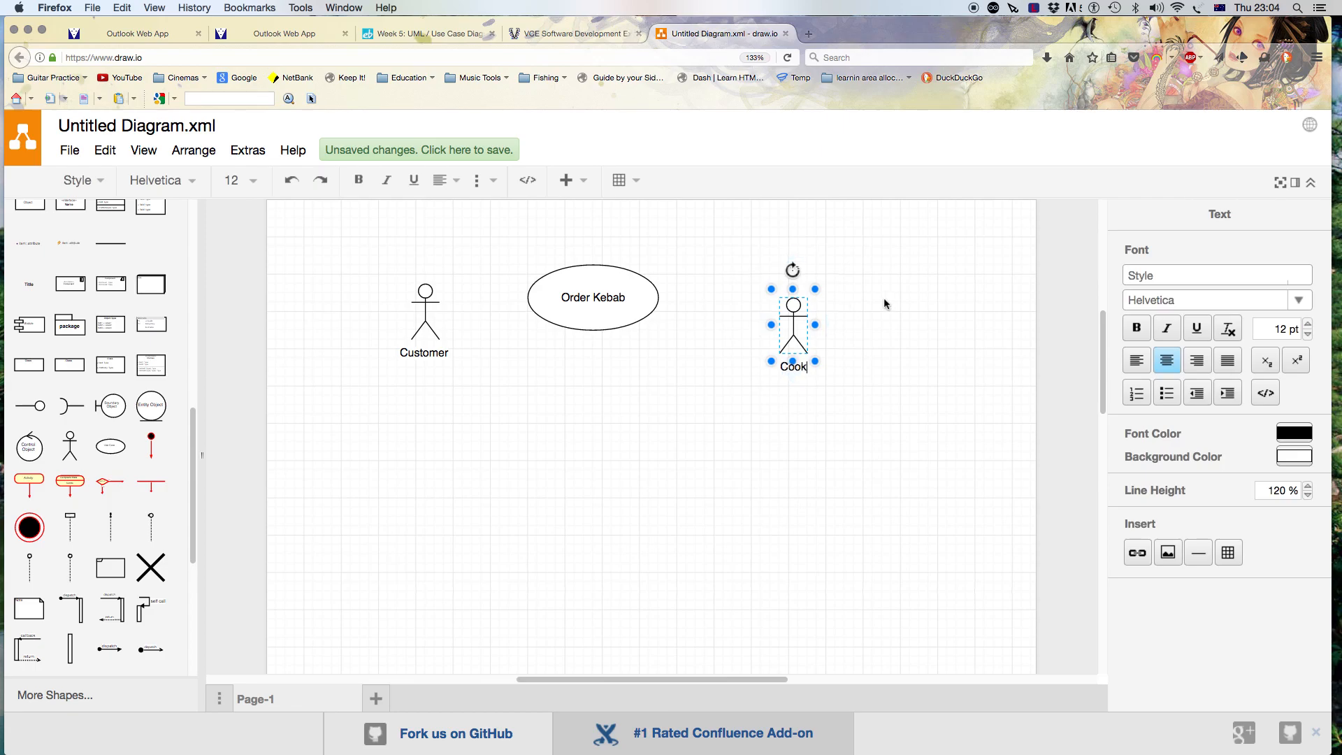
left_click(841, 335)
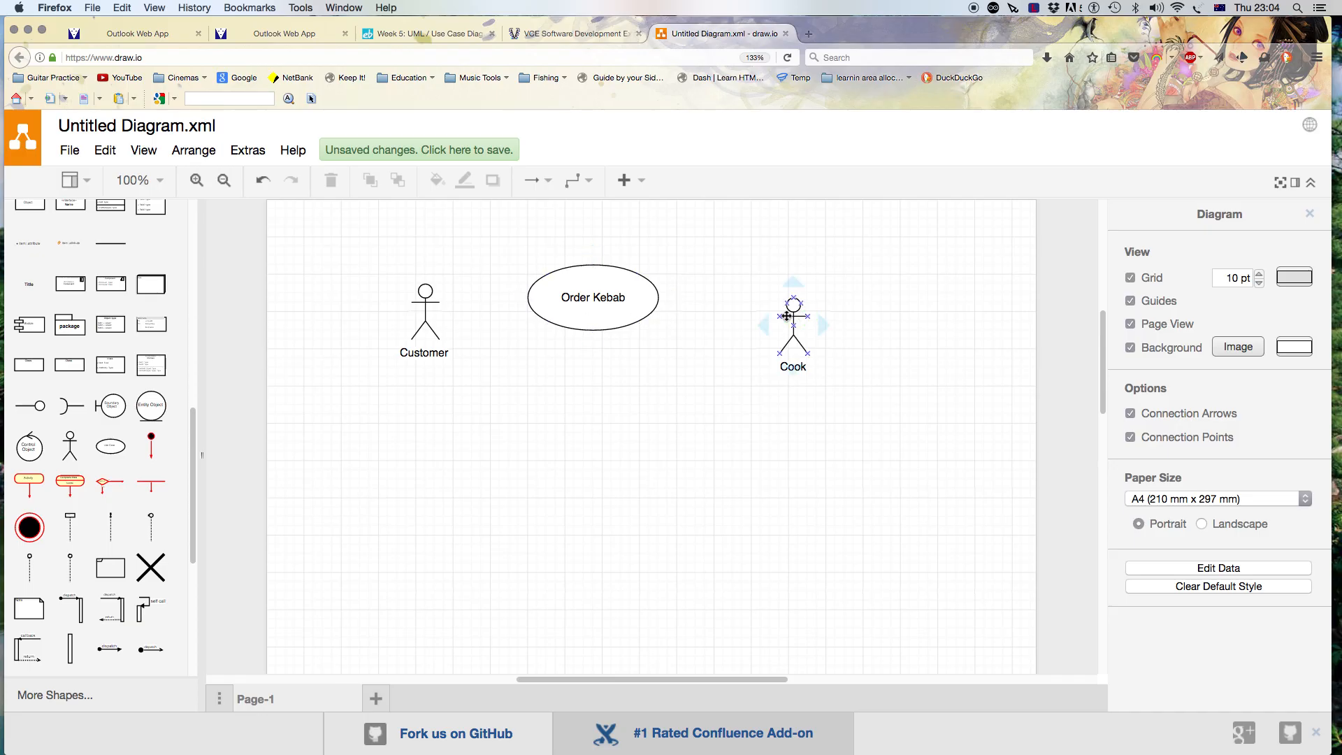
Lower the Order Kebab use case level with the Customer actor and connect the two with a plain line
left_click_drag(591, 326, 600, 345)
left_click(628, 398)
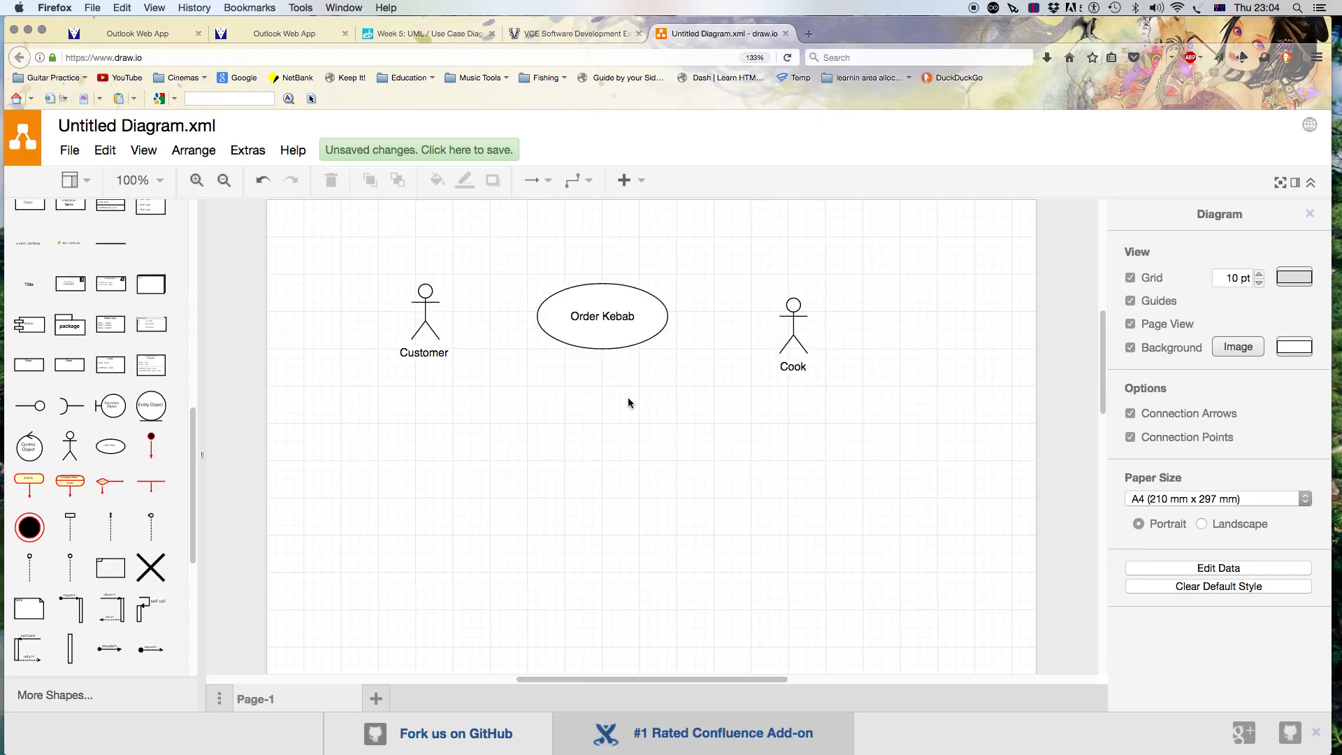
mouse_move(160, 462)
left_click_drag(192, 464, 214, 289)
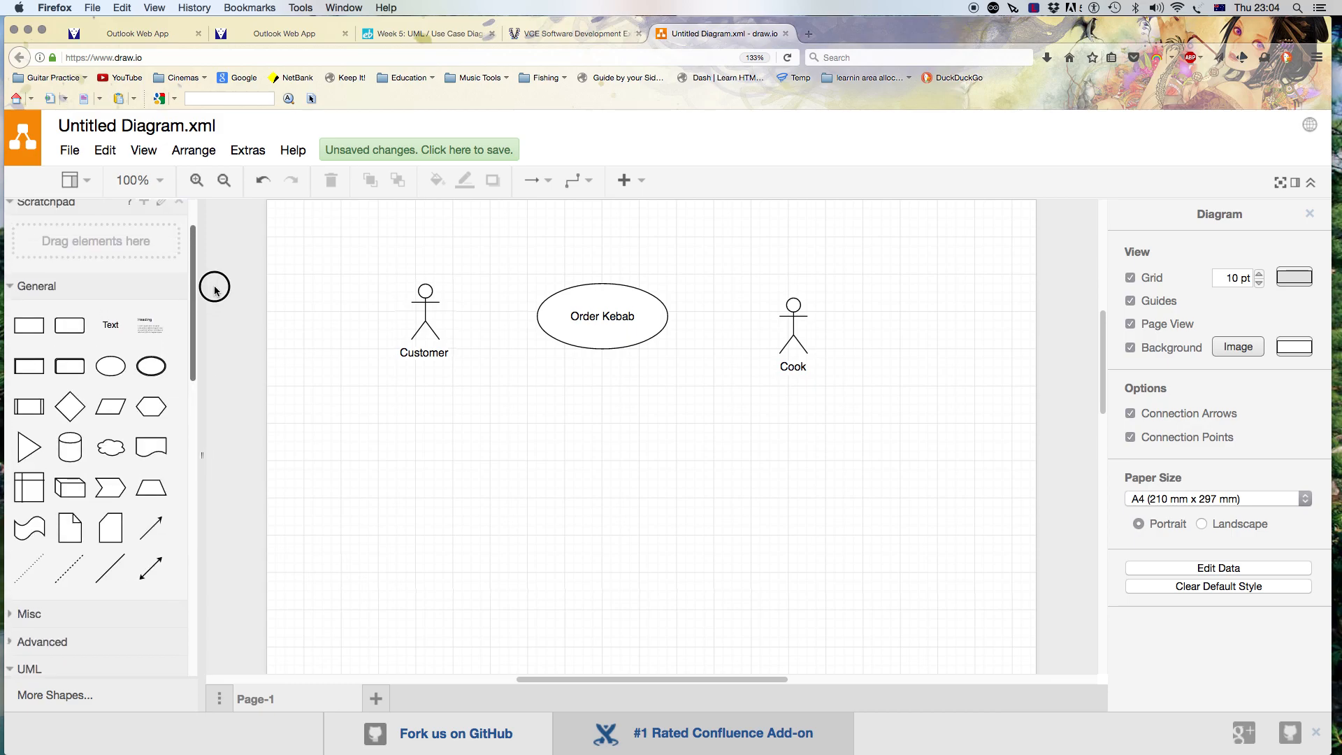
left_click(102, 574)
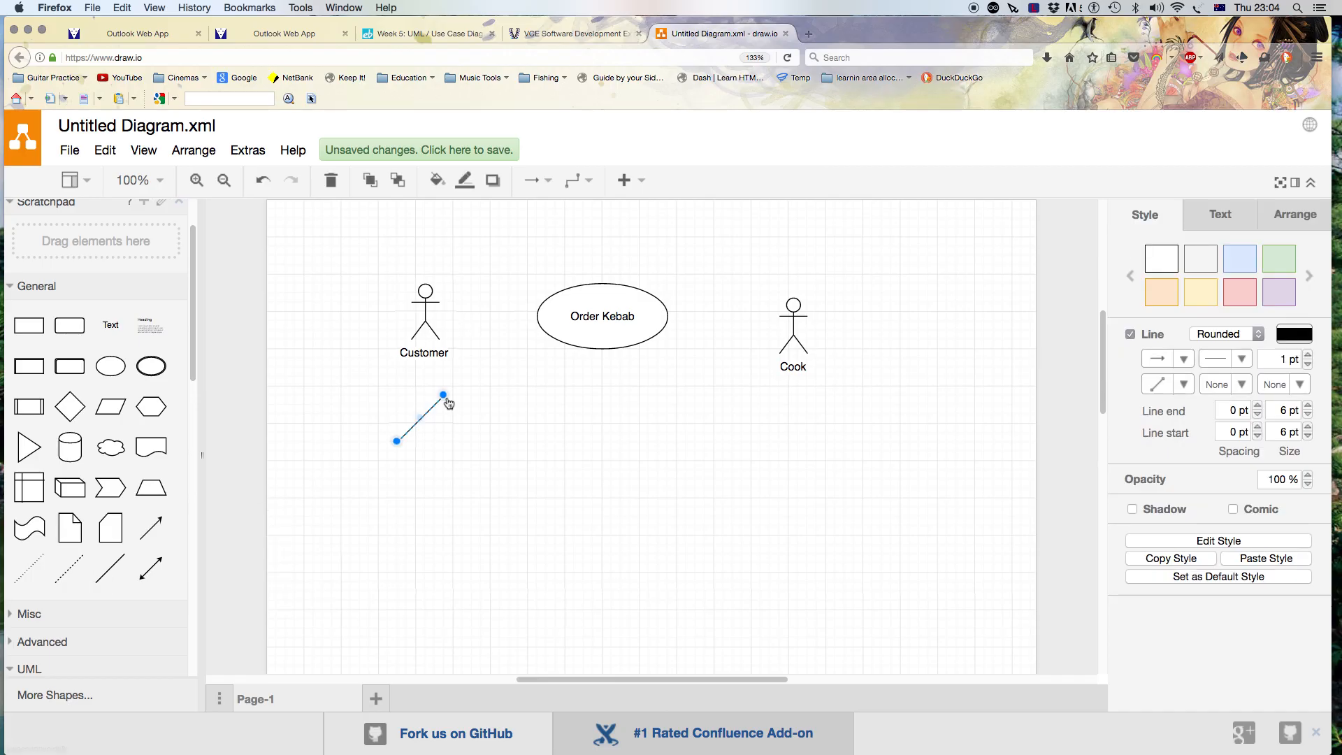
left_click_drag(443, 396, 537, 322)
left_click_drag(395, 444, 429, 318)
left_click(479, 446)
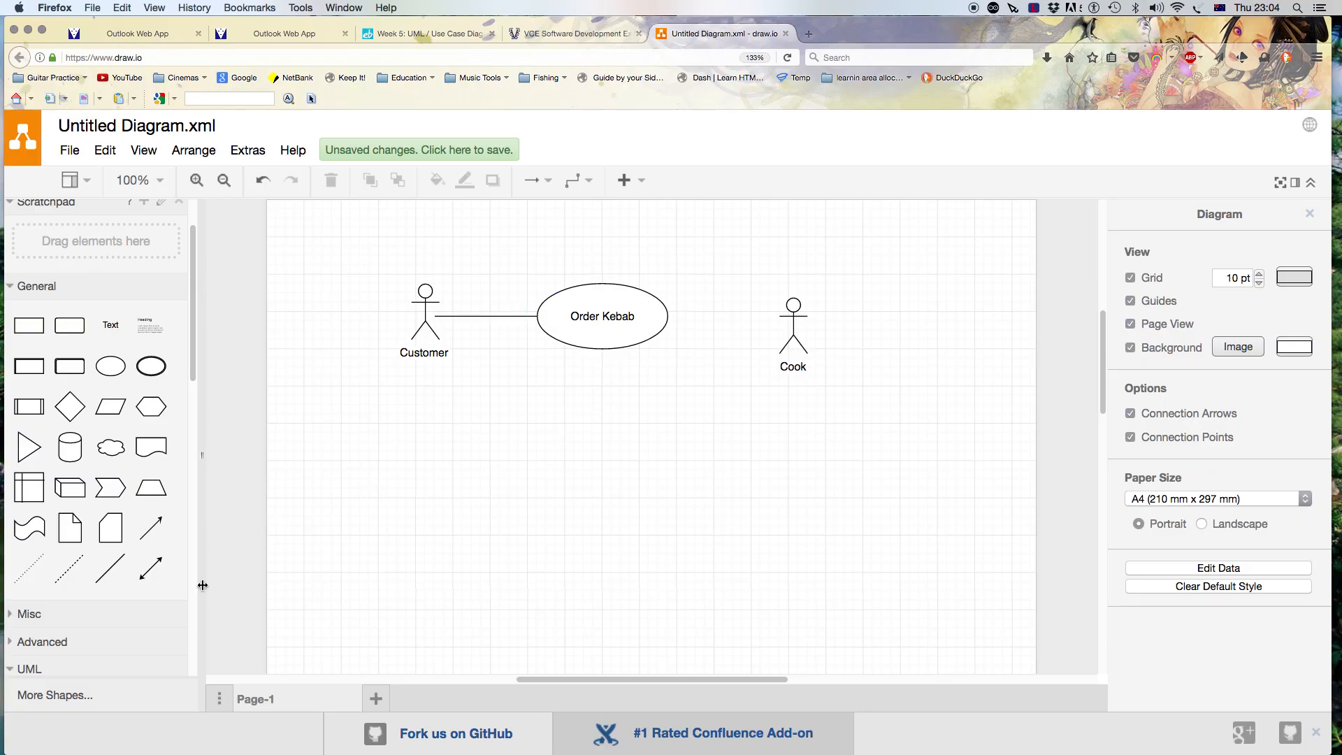
Connect the right edge of the Order Kebab use case to the Cook actor with a plain line
left_click_drag(110, 569, 672, 312)
left_click_drag(667, 359, 770, 327)
left_click(724, 350)
left_click(675, 321)
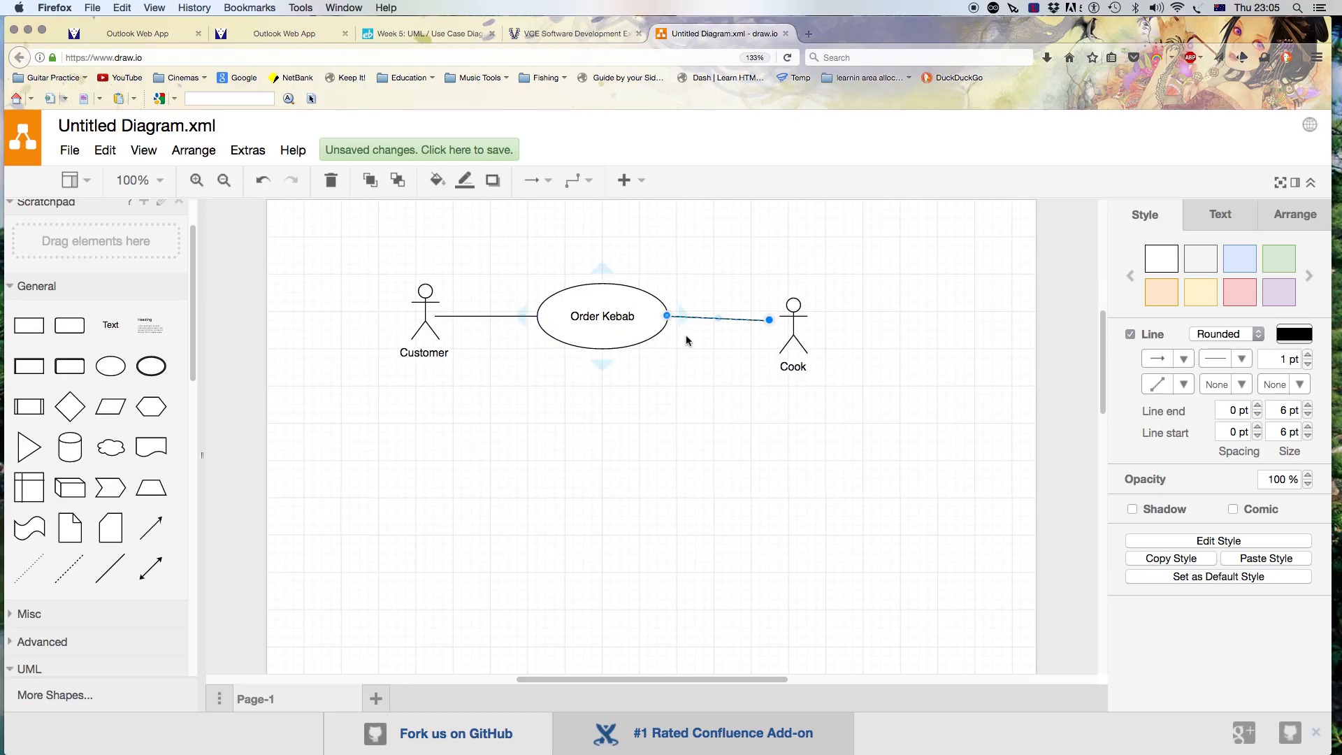
left_click(728, 384)
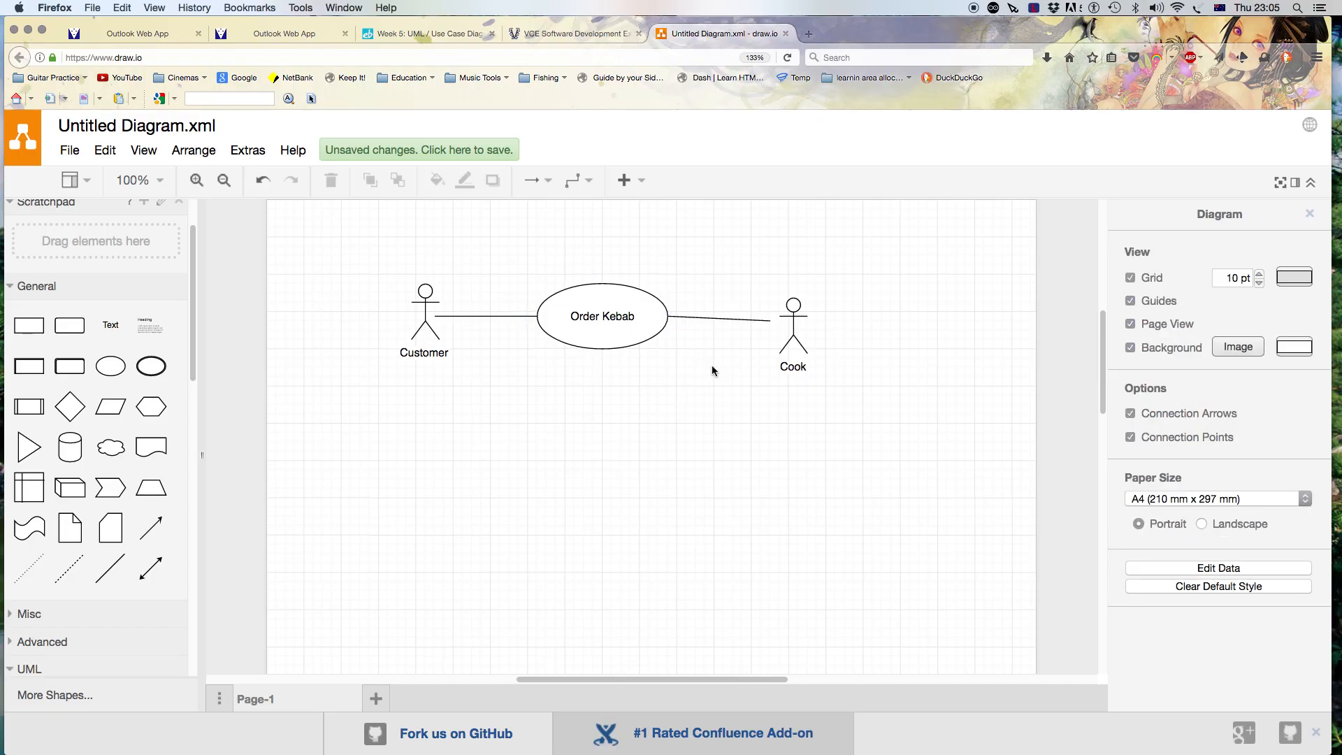
left_click_drag(119, 365, 546, 390)
double_click(581, 422)
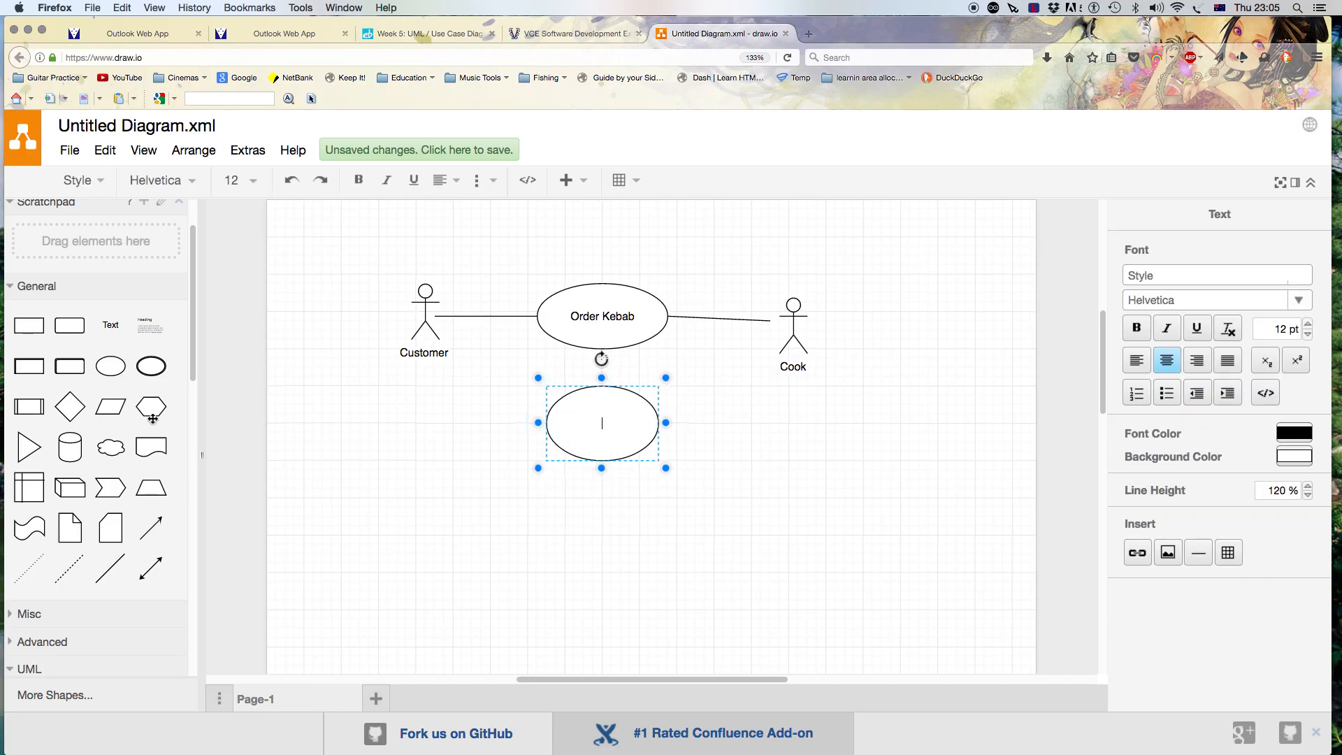
left_click_drag(192, 374, 263, 532)
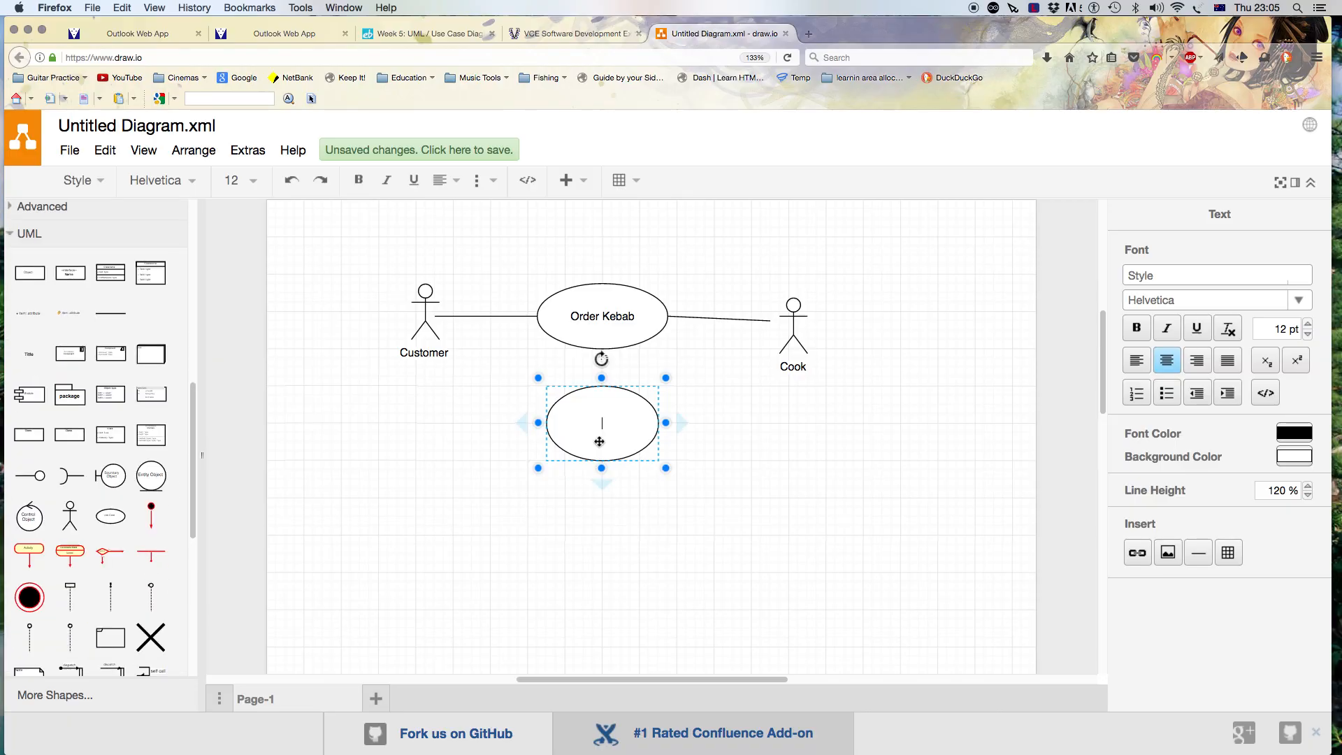
left_click(484, 423)
left_click(569, 423)
key("BackSpace")
Add a UML use case ellipse directly below Order Kebab and label it "Take Kebab"
left_click_drag(110, 516, 545, 416)
double_click(579, 428)
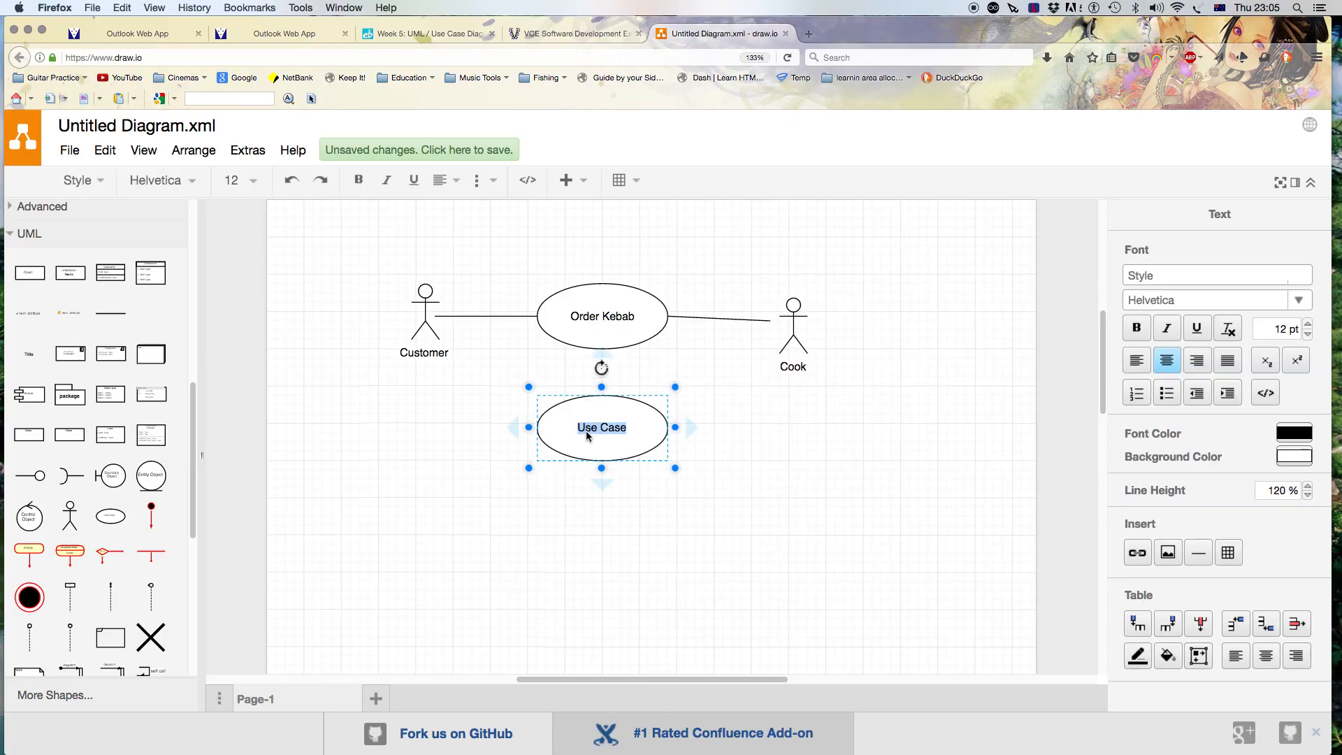
type("Taske")
key("BackSpace")
key("BackSpace")
key("BackSpace")
type("ke t")
key("BackSpace")
type("Kebab")
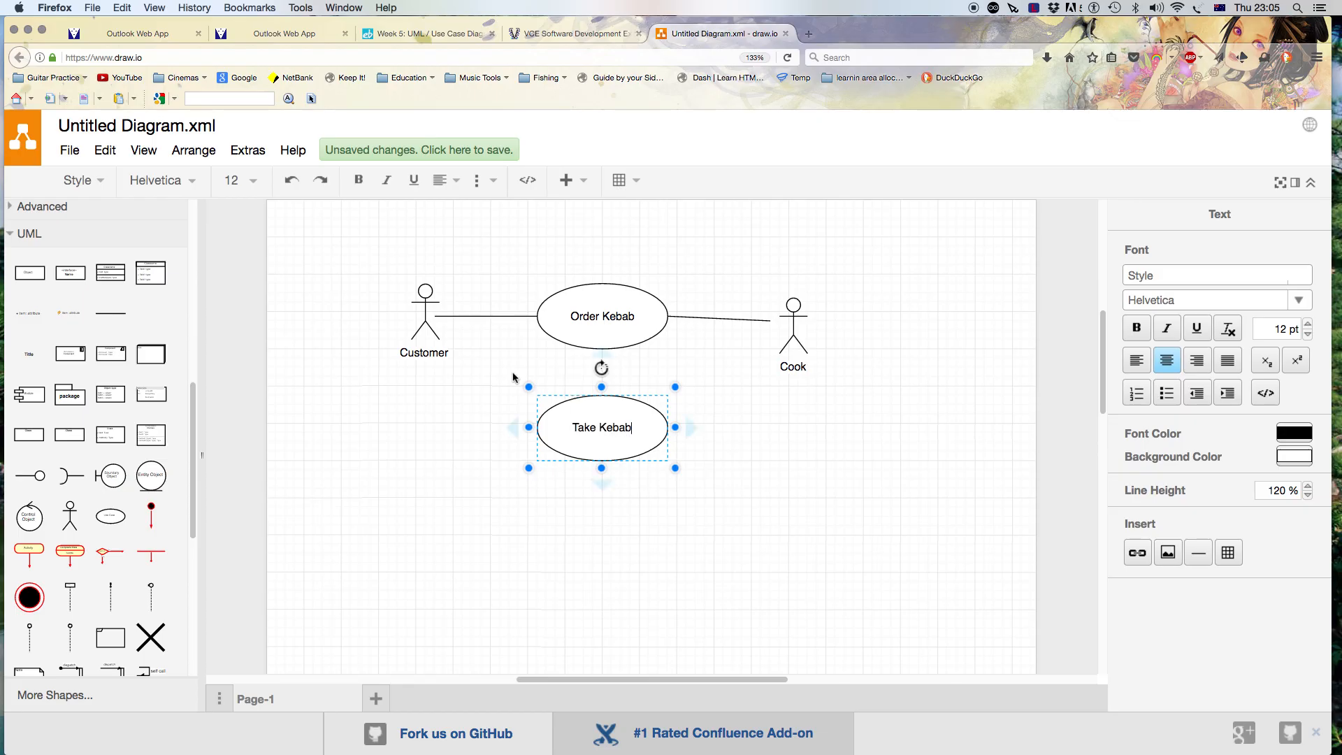
left_click(476, 371)
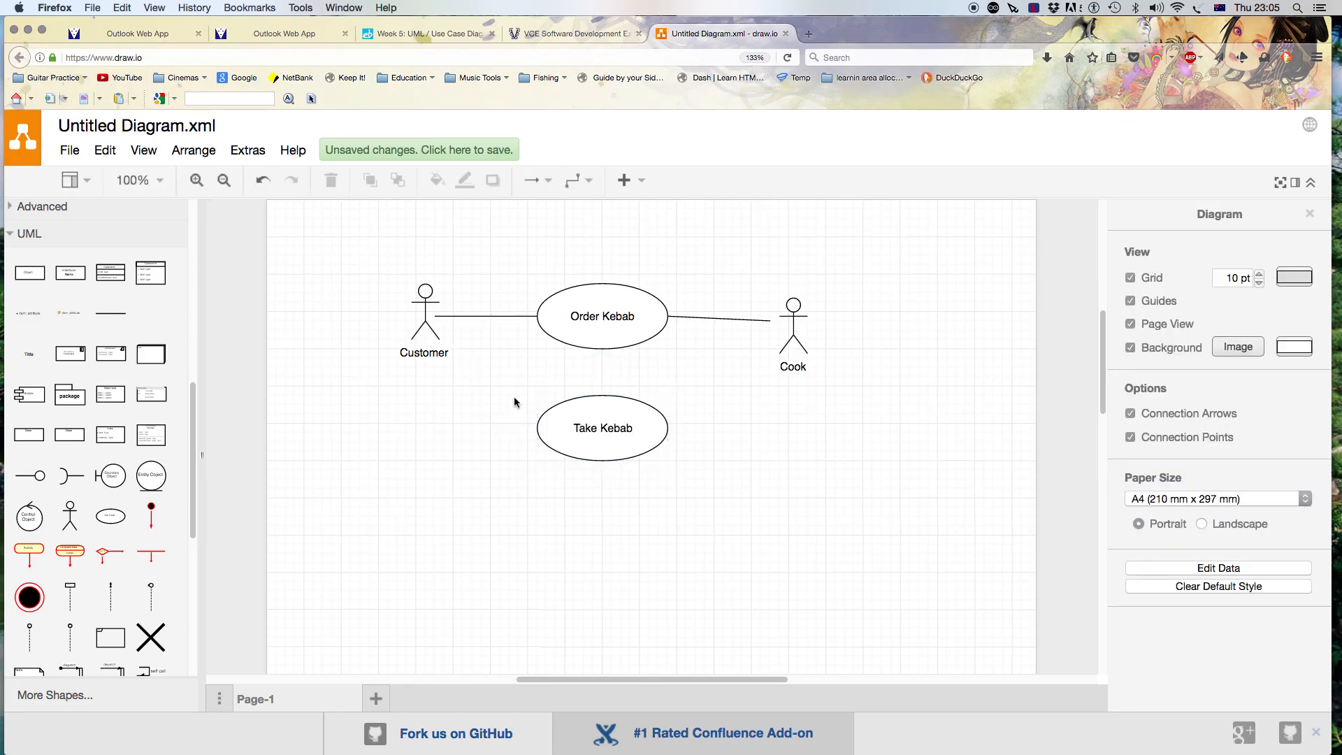
Connect the Customer actor to the left edge of the Take Kebab use case with a plain line
left_click_drag(193, 432, 197, 337)
left_click_drag(110, 394, 534, 428)
left_click_drag(434, 377, 444, 352)
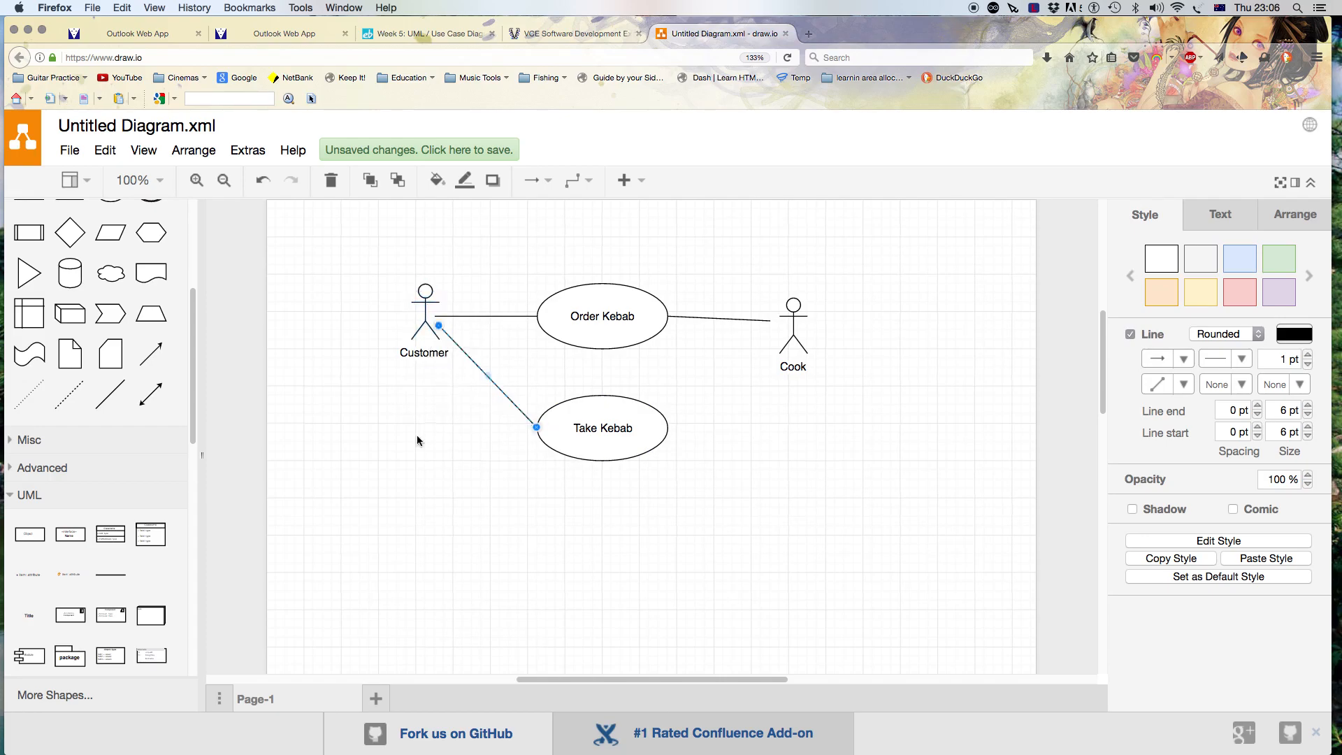
left_click(417, 435)
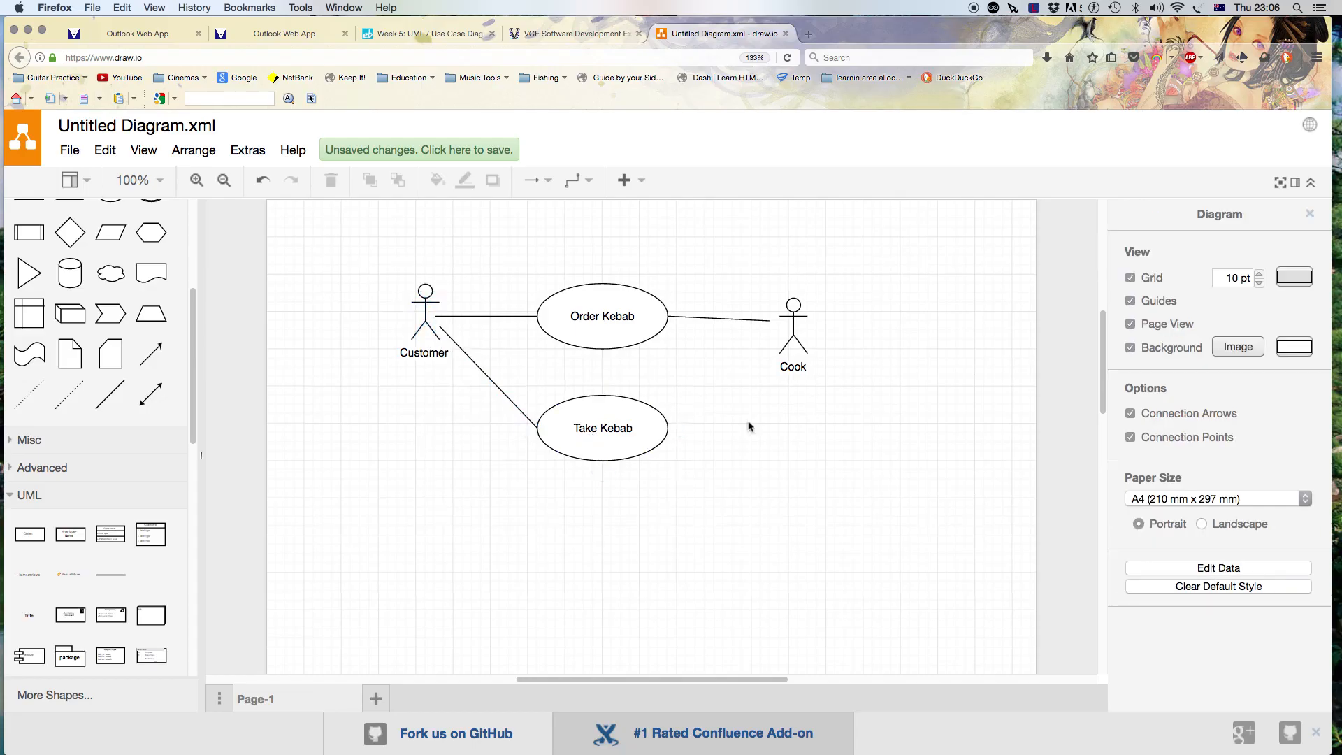